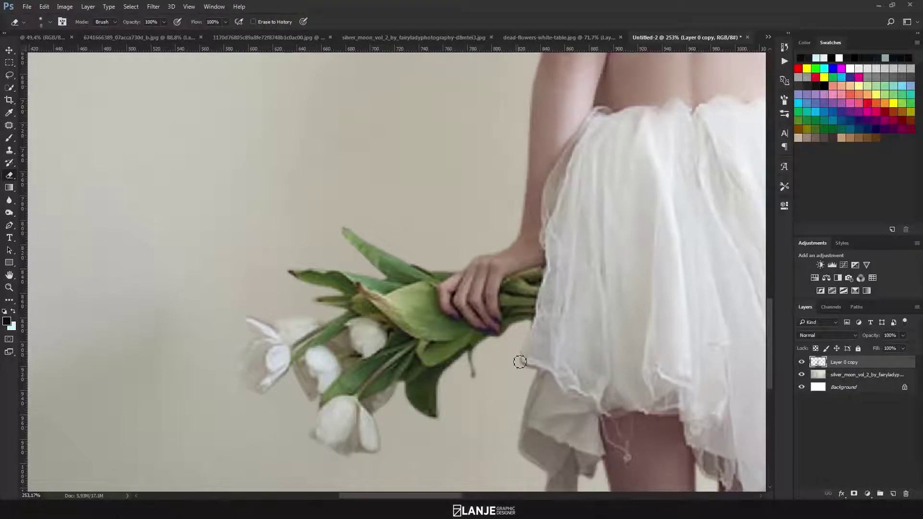
- Inspect the woman cut-out's edges around the tulips and bring up the hair path's options
{"action": "scroll", "coordinate": [538, 374], "scroll_direction": "right", "scroll_amount": 10}
{"action": "scroll", "coordinate": [444, 388], "scroll_direction": "down", "scroll_amount": 5}
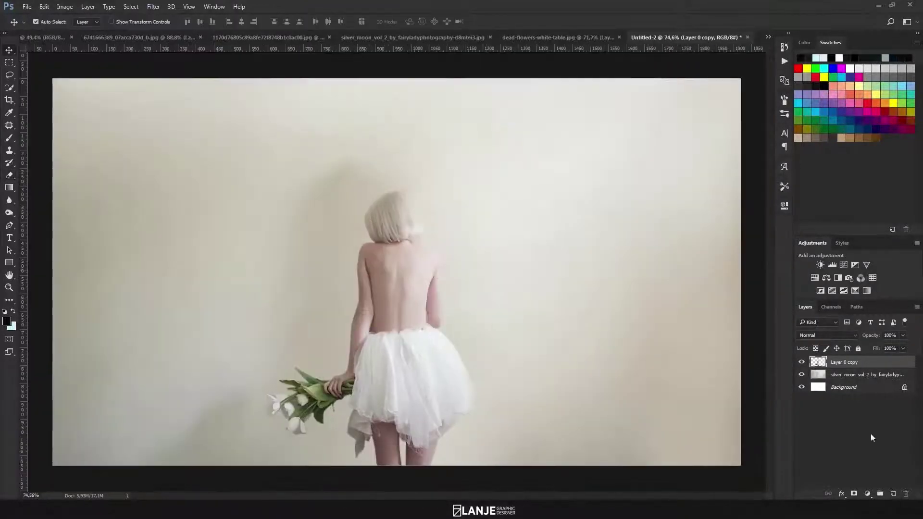
{"action": "scroll", "coordinate": [388, 254], "scroll_direction": "up", "scroll_amount": 4}
{"action": "right_click", "coordinate": [356, 200]}
- Turn the hair path into a selection and hide the woman's head with a layer mask
{"action": "left_click", "coordinate": [392, 247]}
{"action": "key", "text": "Return"}
{"action": "left_click", "coordinate": [854, 494]}
{"action": "left_click", "coordinate": [214, 6]}
{"action": "left_click", "coordinate": [756, 201]}
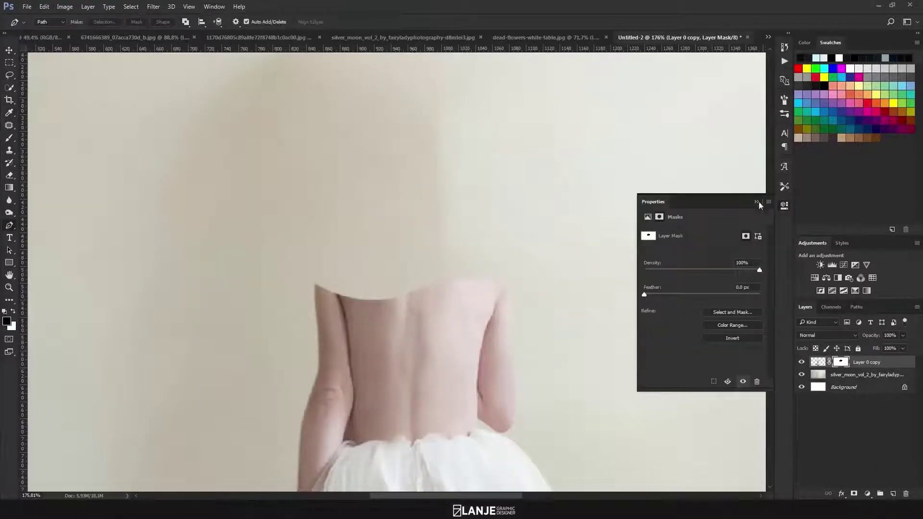
- Duplicate the masked figure, give it an orange-shadowed Bevel & Emboss, and rasterize the style
{"action": "key", "text": "ctrl+j"}
{"action": "left_click", "coordinate": [747, 309]}
{"action": "left_click_drag", "start_coordinate": [663, 321], "coordinate": [667, 327]}
{"action": "key", "text": "Return"}
{"action": "key", "text": "Return"}
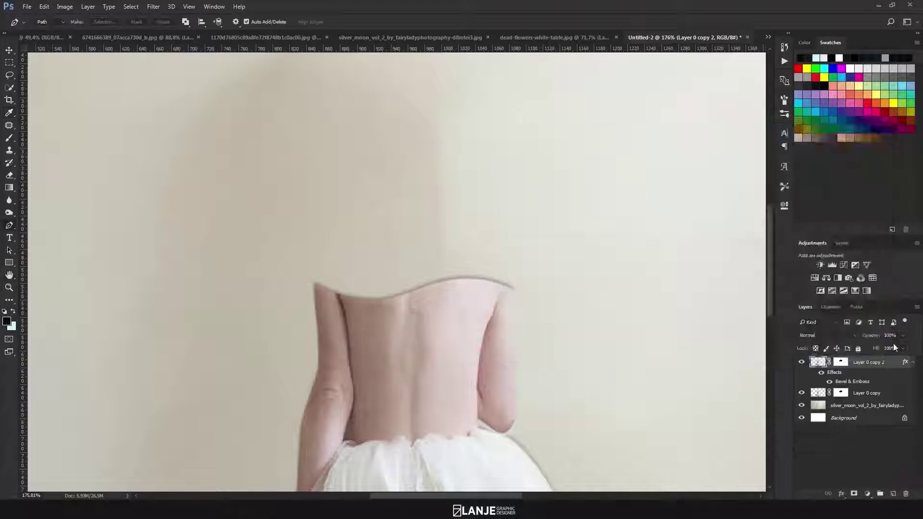
{"action": "right_click", "coordinate": [894, 343]}
{"action": "left_click", "coordinate": [793, 198]}
- Add a new empty layer and start a Pen path curving across the neck
{"action": "key", "text": "ctrl+0"}
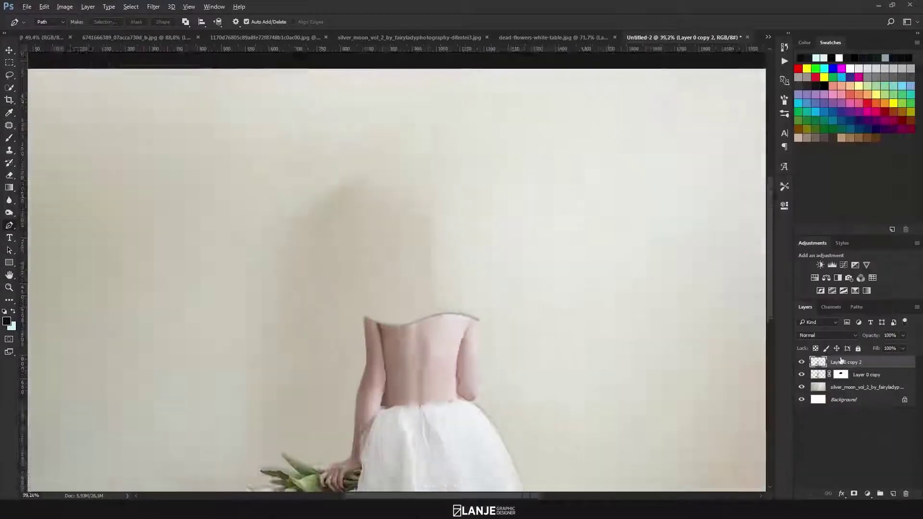
{"action": "key", "text": "e"}
{"action": "key", "text": "ctrl+shift+alt+n"}
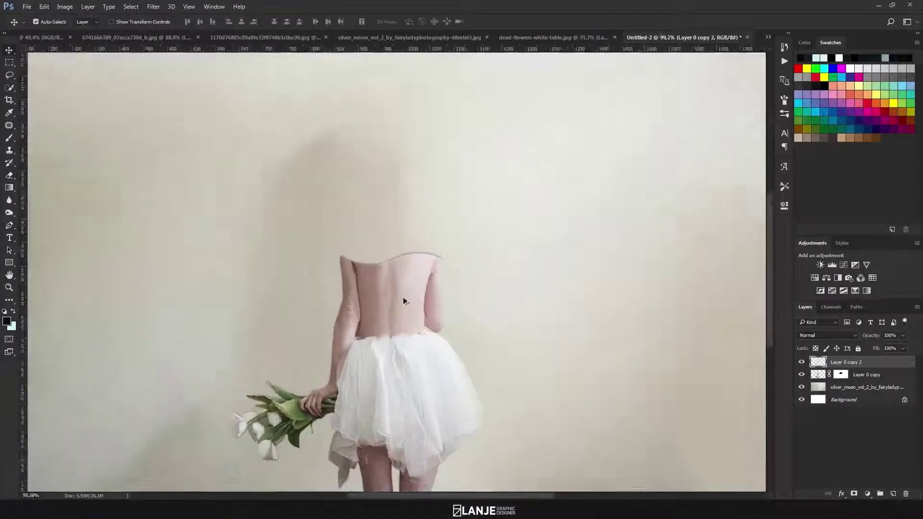
{"action": "scroll", "coordinate": [403, 297], "scroll_direction": "up", "scroll_amount": 5}
{"action": "key", "text": "p"}
{"action": "left_click", "coordinate": [269, 234]}
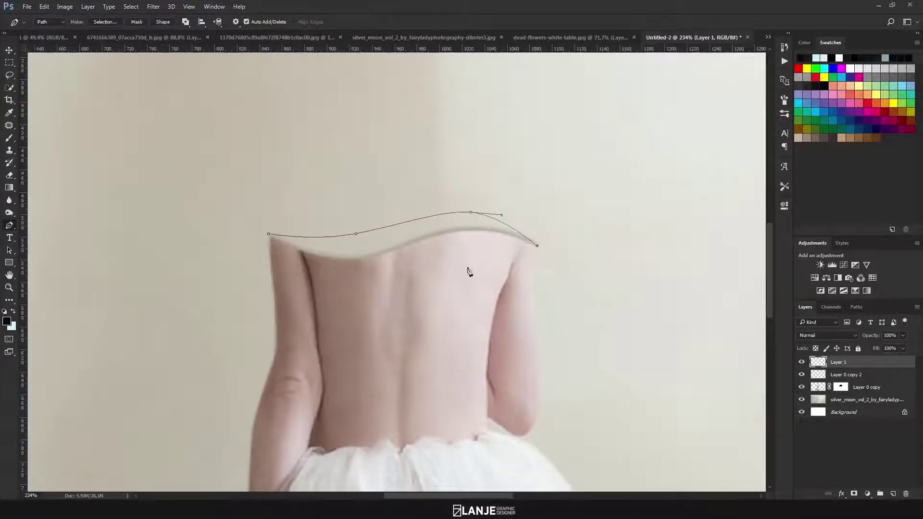
- Fill the neck path selection with near-black, placed below the body layer
{"action": "right_click", "coordinate": [357, 242]}
{"action": "key", "text": "Return"}
{"action": "key", "text": "alt+BackSpace"}
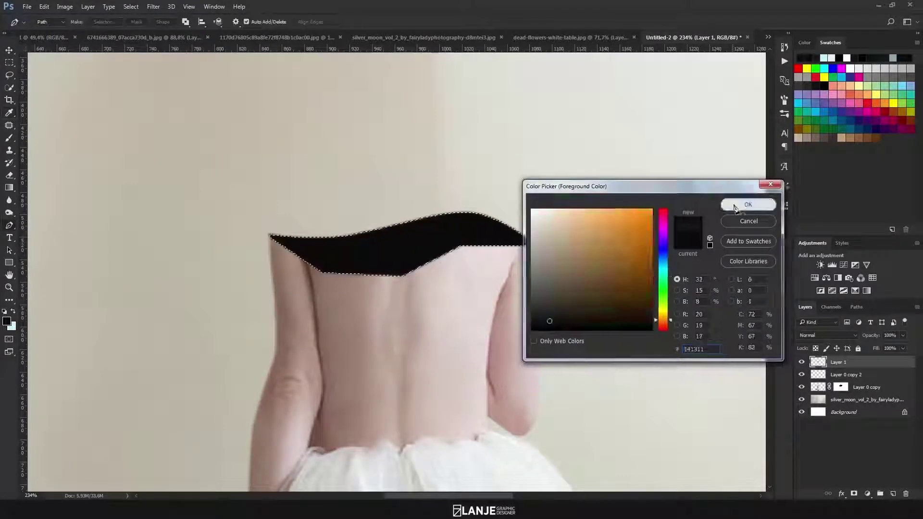
{"action": "key", "text": "Escape"}
{"action": "key", "text": "ctrl+d"}
{"action": "left_click_drag", "start_coordinate": [838, 362], "coordinate": [852, 392]}
- Set the neck fill's blend mode to Pin Light
{"action": "right_click", "coordinate": [9, 213]}
{"action": "left_click", "coordinate": [48, 214]}
{"action": "scroll", "coordinate": [402, 204], "scroll_direction": "up", "scroll_amount": 1}
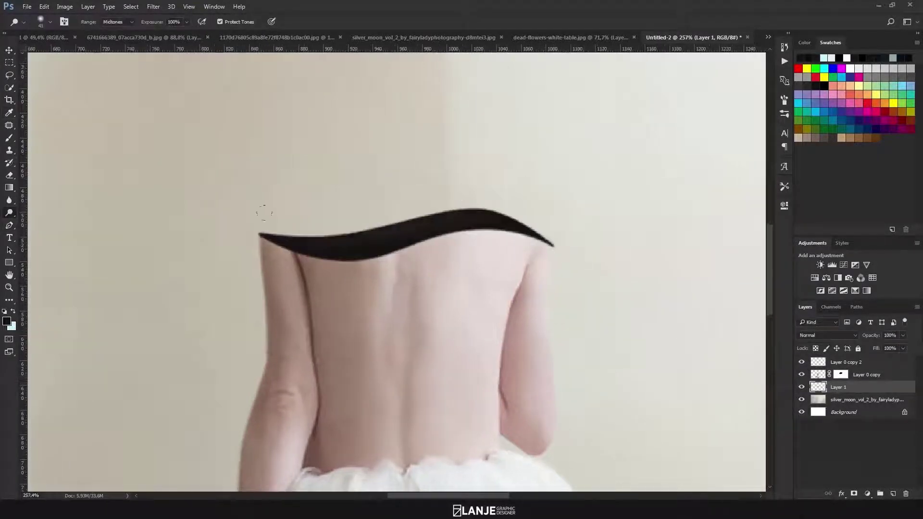
{"action": "left_click", "coordinate": [827, 335]}
{"action": "left_click", "coordinate": [817, 274]}
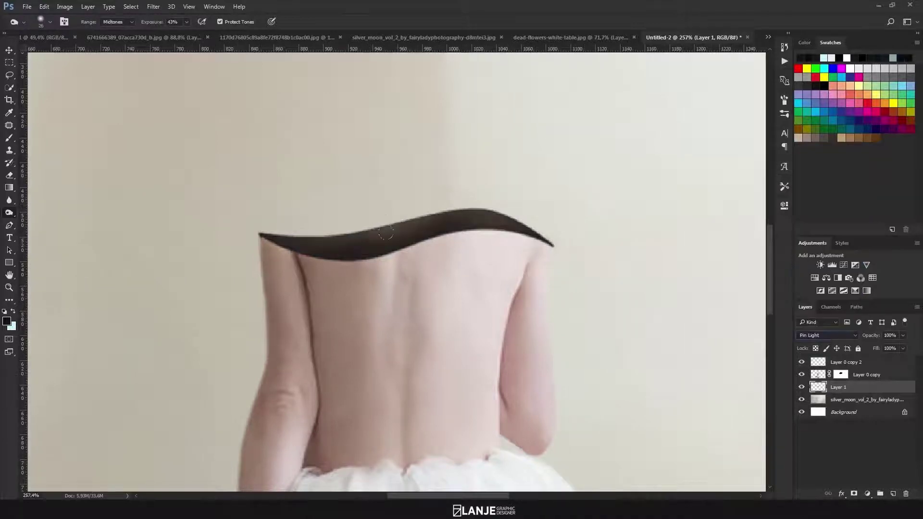
- Group the figure layers together
{"action": "left_click", "coordinate": [9, 50]}
{"action": "key", "text": "ctrl+0"}
{"action": "left_click", "coordinate": [846, 362], "text": "shift"}
{"action": "key", "text": "ctrl+g"}
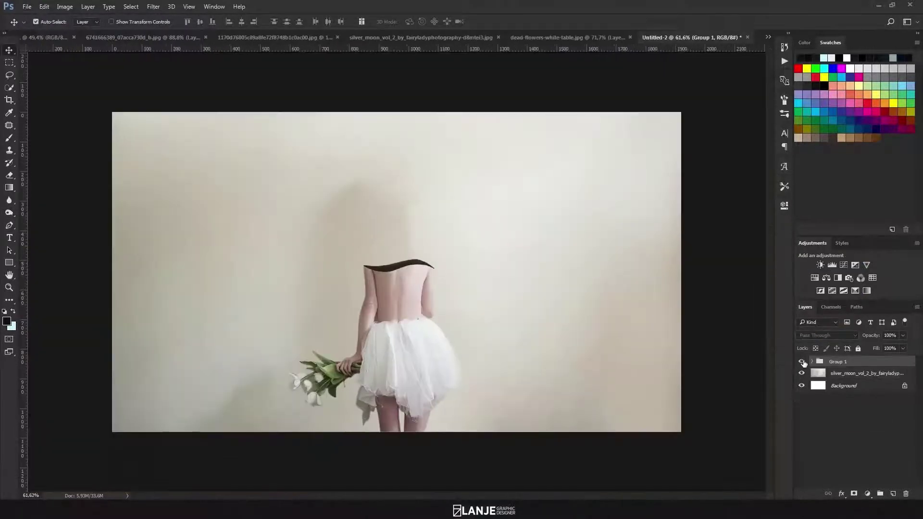
- Apply the Filter Gallery Grain texture to the neck fill
{"action": "left_click", "coordinate": [865, 400]}
{"action": "key", "text": "ctrl+alt+f"}
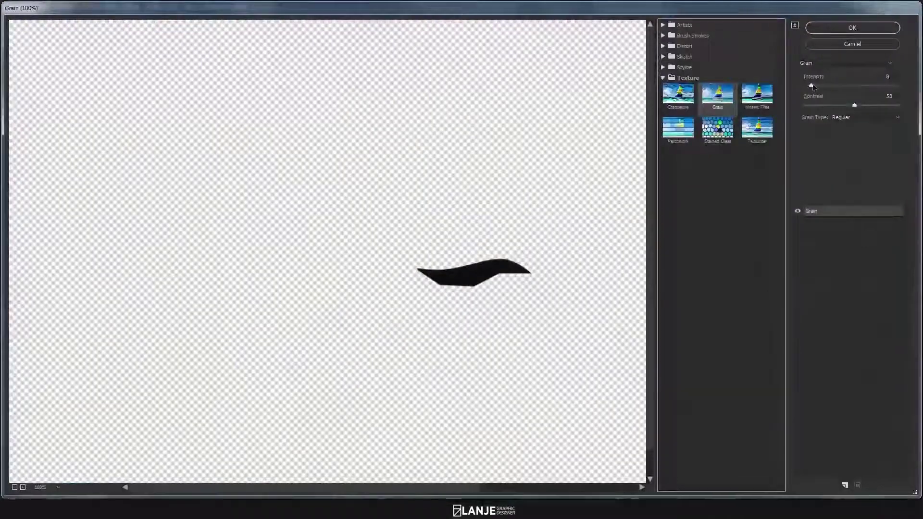
{"action": "left_click", "coordinate": [853, 47]}
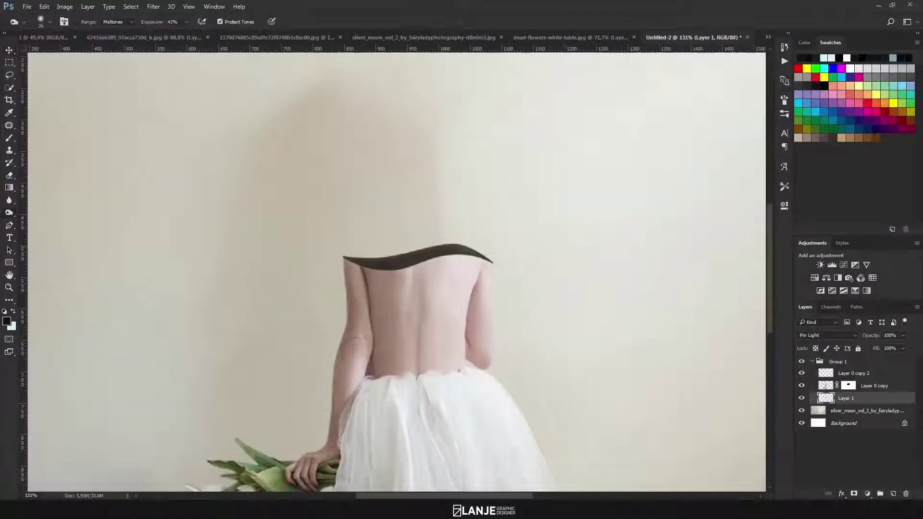
{"action": "key", "text": "ctrl+0"}
- Add a new gray-filled layer above the embossed body copy
{"action": "key", "text": "v"}
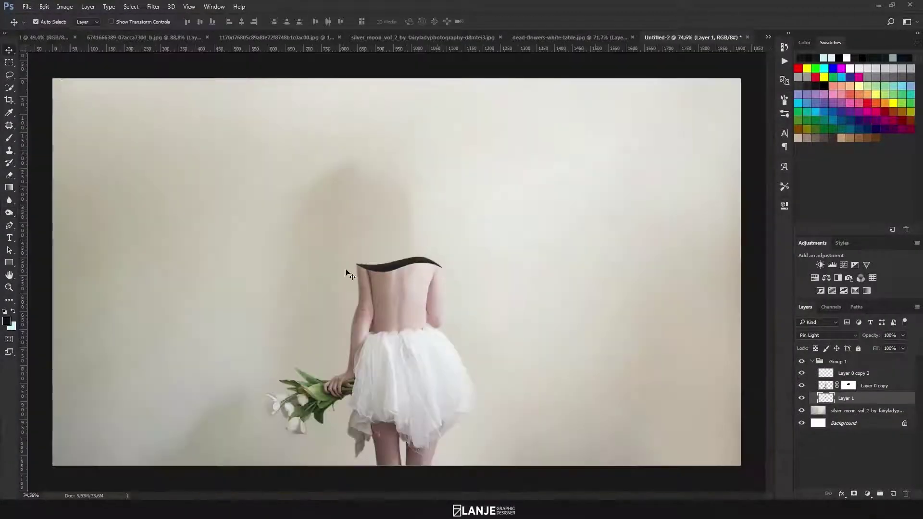
{"action": "left_click", "coordinate": [859, 373]}
{"action": "key", "text": "ctrl+shift+n"}
{"action": "left_click", "coordinate": [639, 160]}
- Move the gray layer to the top of the stack and set it to Overlay
{"action": "left_click_drag", "start_coordinate": [876, 377], "coordinate": [856, 360]}
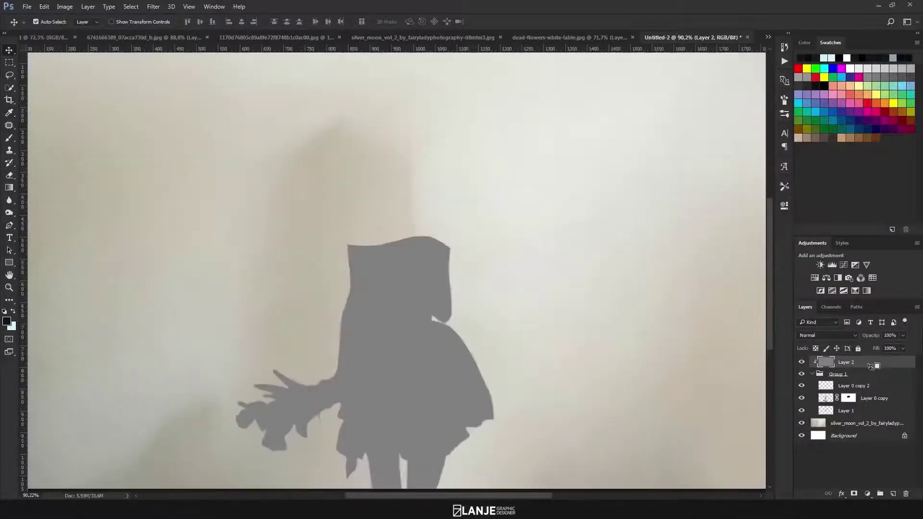
{"action": "left_click", "coordinate": [827, 335]}
{"action": "left_click", "coordinate": [817, 244]}
{"action": "scroll", "coordinate": [396, 297], "scroll_direction": "down", "scroll_amount": 2}
{"action": "key", "text": "o"}
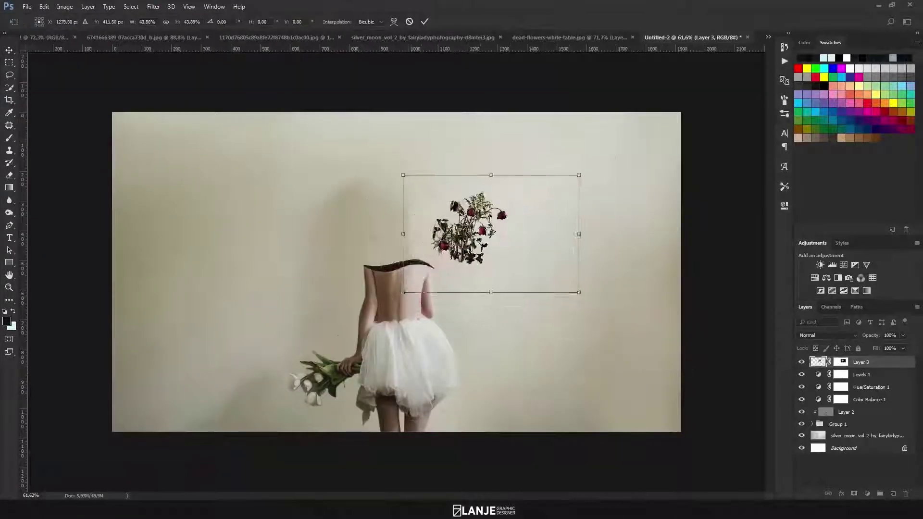
- Scale the dried roses down onto the shoulders and commit the transform
{"action": "left_click_drag", "start_coordinate": [469, 228], "coordinate": [412, 247]}
{"action": "key", "text": "Return"}
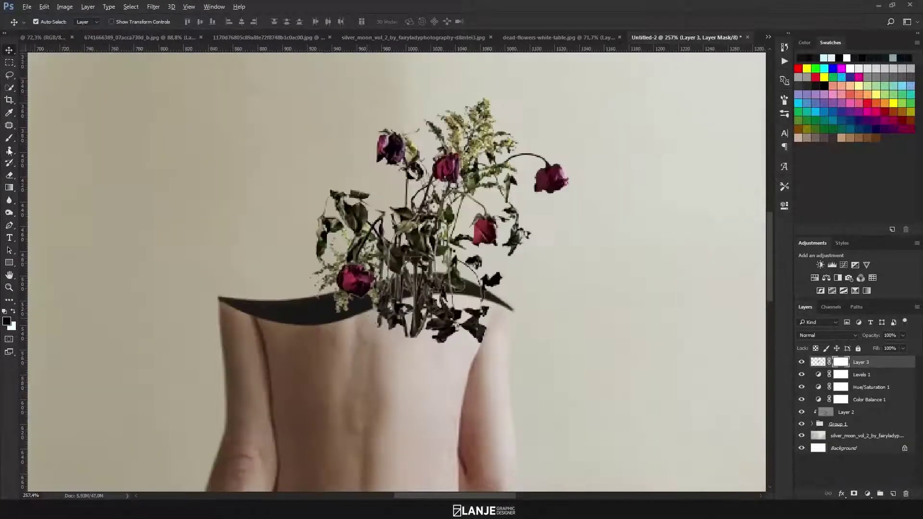
{"action": "scroll", "coordinate": [327, 342], "scroll_direction": "down", "scroll_amount": 5}
{"action": "scroll", "coordinate": [341, 248], "scroll_direction": "up", "scroll_amount": 3}
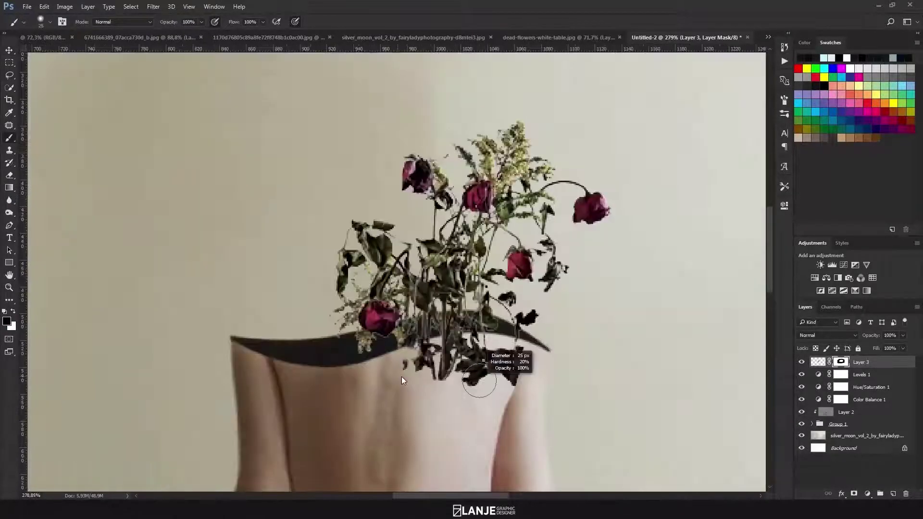
- Mask away the dark leaves overlapping the shoulder skin
{"action": "scroll", "coordinate": [402, 377], "scroll_direction": "up", "scroll_amount": 2}
{"action": "left_click_drag", "start_coordinate": [442, 342], "coordinate": [467, 394]}
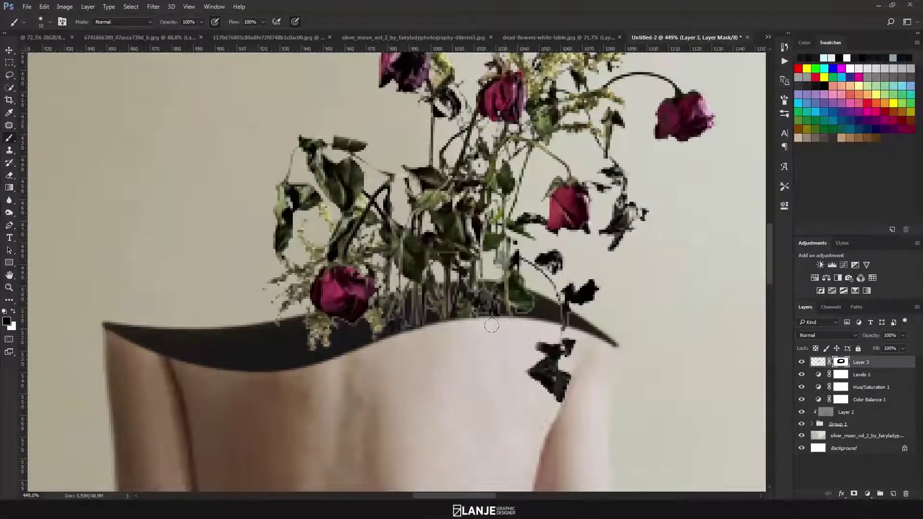
{"action": "scroll", "coordinate": [426, 310], "scroll_direction": "down", "scroll_amount": 2}
{"action": "scroll", "coordinate": [426, 310], "scroll_direction": "down", "scroll_amount": 2}
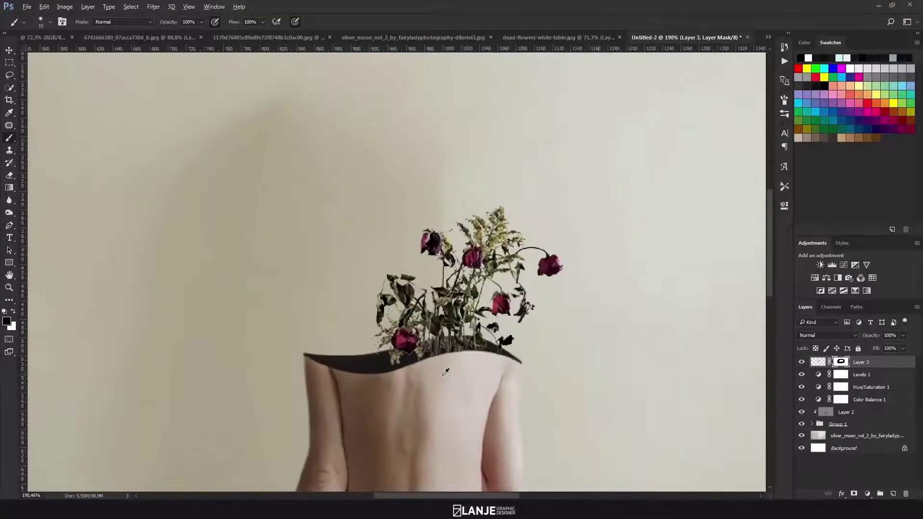
{"action": "left_click", "coordinate": [346, 37]}
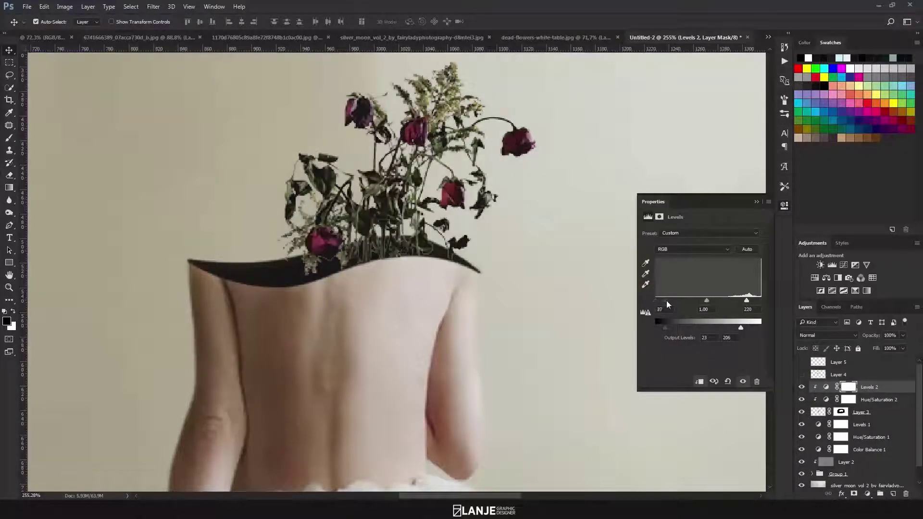
- Darken the roses with a Levels black-point tweak and painted black shading
{"action": "left_click_drag", "start_coordinate": [667, 303], "coordinate": [665, 306]}
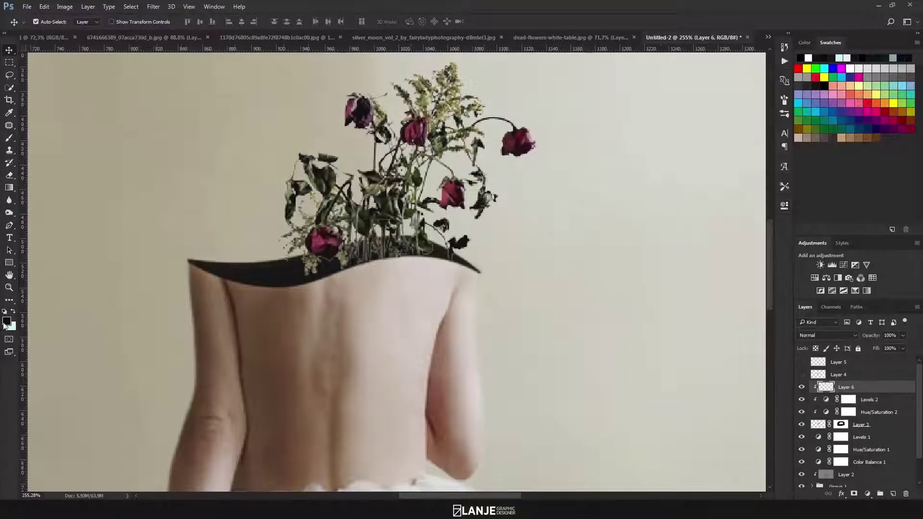
{"action": "left_click_drag", "start_coordinate": [474, 219], "coordinate": [452, 72]}
{"action": "left_click_drag", "start_coordinate": [871, 335], "coordinate": [837, 339]}
{"action": "key", "text": "ctrl+0"}
- Show the second bouquet layer and paint its mask with a smaller brush
{"action": "left_click", "coordinate": [802, 425]}
{"action": "left_click", "coordinate": [807, 375]}
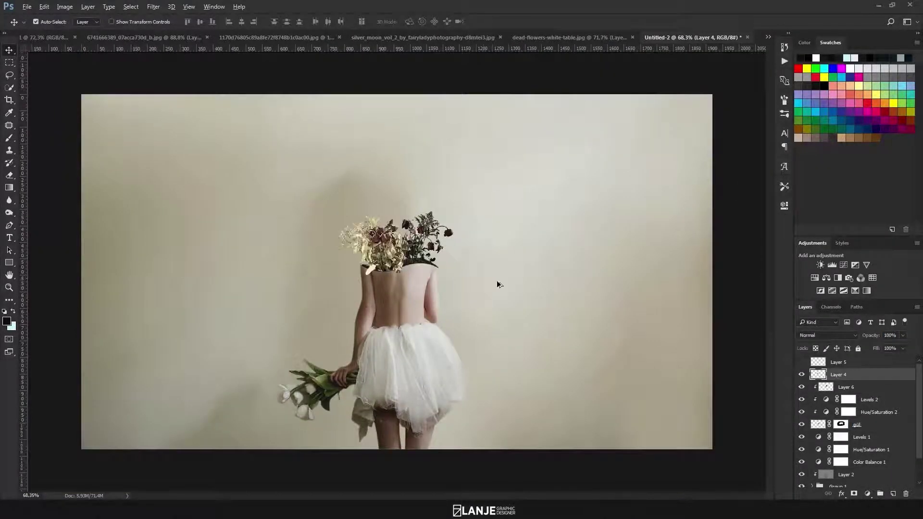
{"action": "key", "text": "bracketleft"}
{"action": "key", "text": "bracketleft"}
{"action": "key", "text": "bracketleft"}
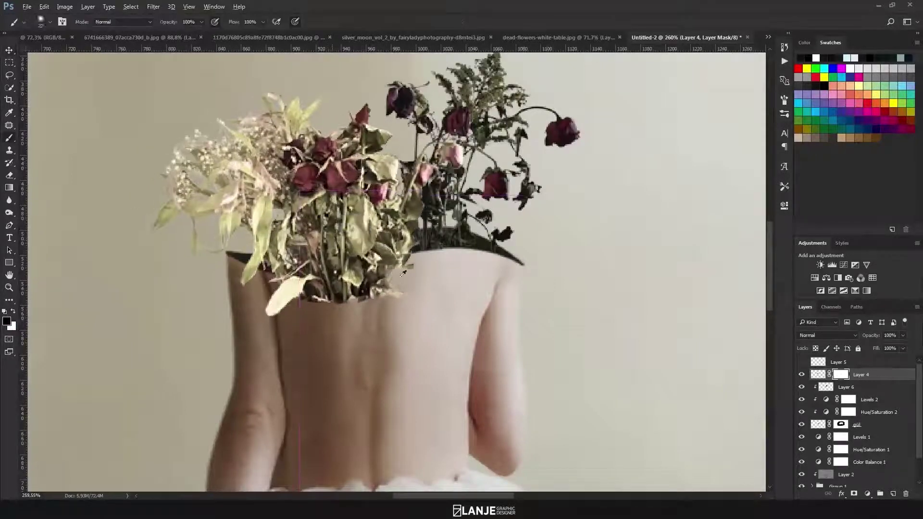
{"action": "scroll", "coordinate": [335, 276], "scroll_direction": "up", "scroll_amount": 2}
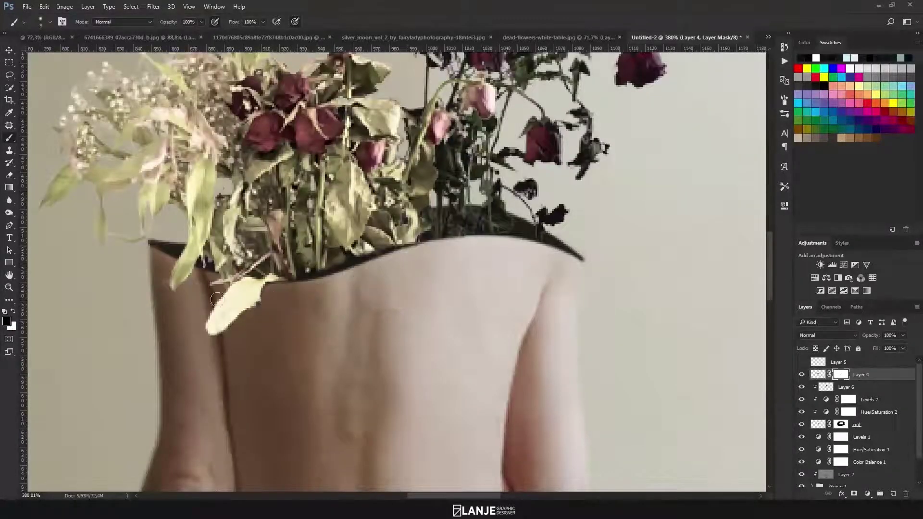
{"action": "scroll", "coordinate": [268, 300], "scroll_direction": "up", "scroll_amount": 1}
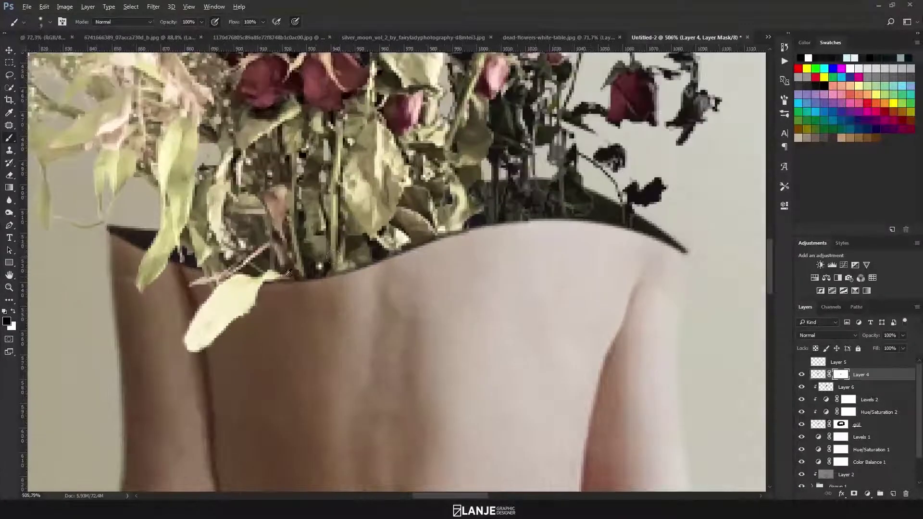
- Give the bouquet a Levels output adjustment and a clipped Hue/Saturation layer
{"action": "left_click", "coordinate": [832, 265]}
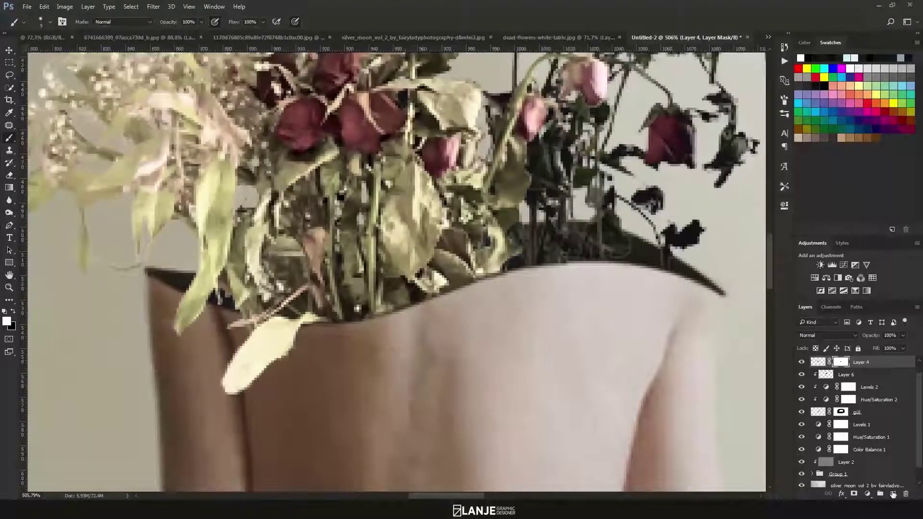
{"action": "left_click_drag", "start_coordinate": [655, 327], "coordinate": [663, 328]}
{"action": "left_click_drag", "start_coordinate": [761, 328], "coordinate": [735, 328]}
{"action": "left_click", "coordinate": [826, 278]}
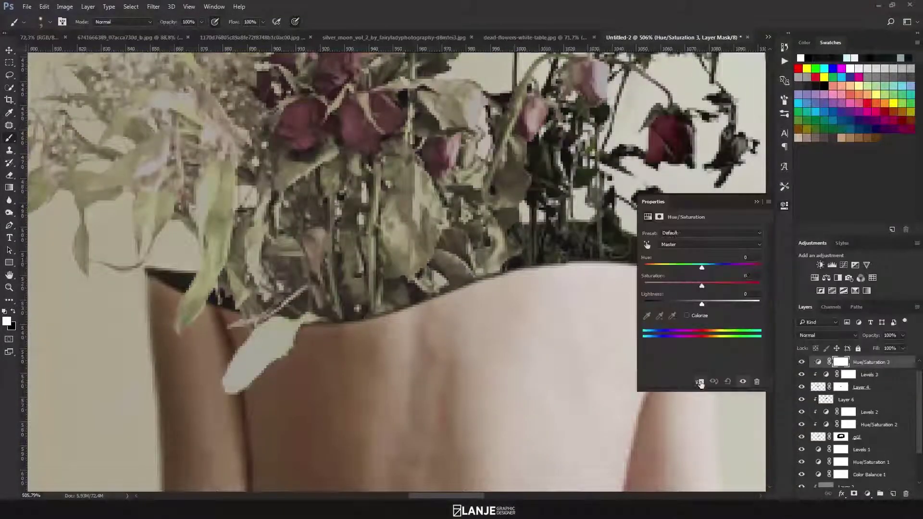
{"action": "left_click", "coordinate": [699, 381]}
{"action": "scroll", "coordinate": [610, 319], "scroll_direction": "down", "scroll_amount": 2}
- Lower the bouquet's Levels output brightness and add a new clipped shading layer
{"action": "left_click", "coordinate": [824, 377]}
{"action": "double_click", "coordinate": [824, 377]}
{"action": "left_click_drag", "start_coordinate": [667, 328], "coordinate": [717, 324]}
{"action": "key", "text": "ctrl+shift+alt+n"}
{"action": "key", "text": "x"}
{"action": "key", "text": "bracketright"}
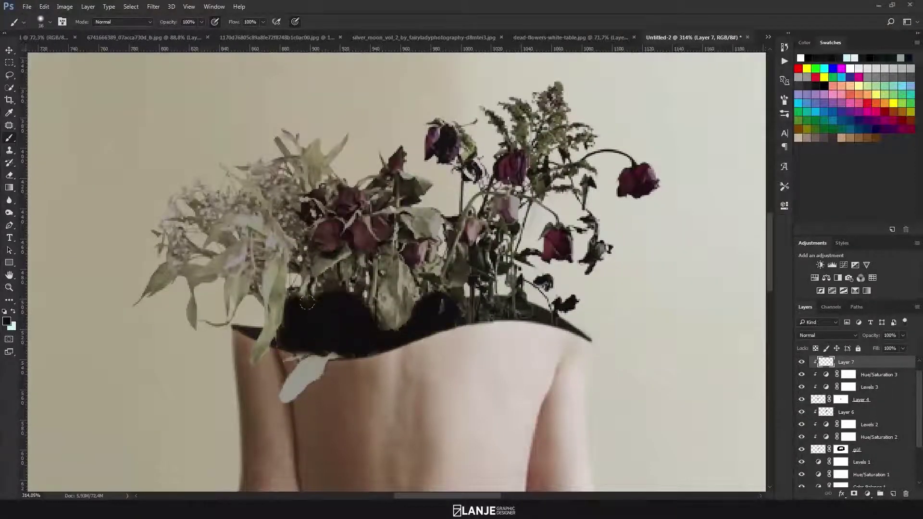
- Set the dark neck shading layer to 69% opacity
{"action": "left_click_drag", "start_coordinate": [874, 338], "coordinate": [858, 338]}
{"action": "key", "text": "ctrl+0"}
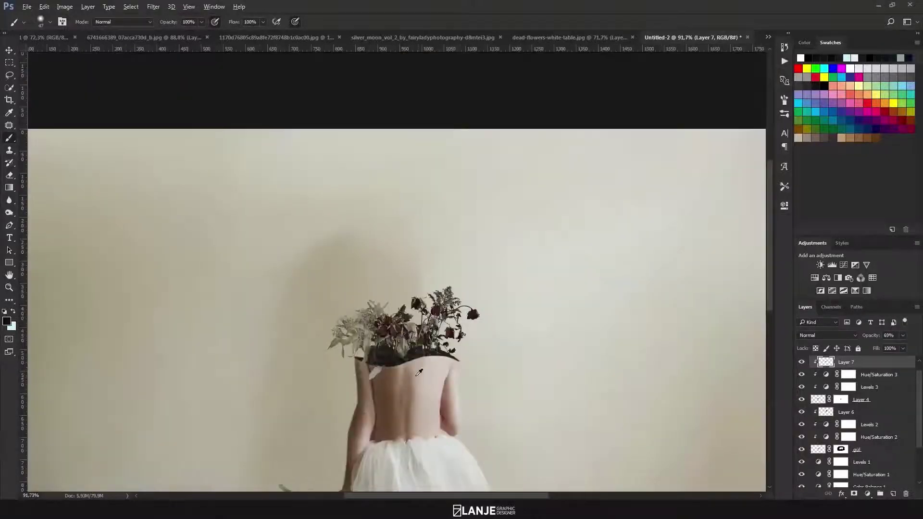
{"action": "key", "text": "v"}
- Paint out the tulips' base on their layer mask
{"action": "double_click", "coordinate": [826, 387]}
{"action": "key", "text": "alt+period"}
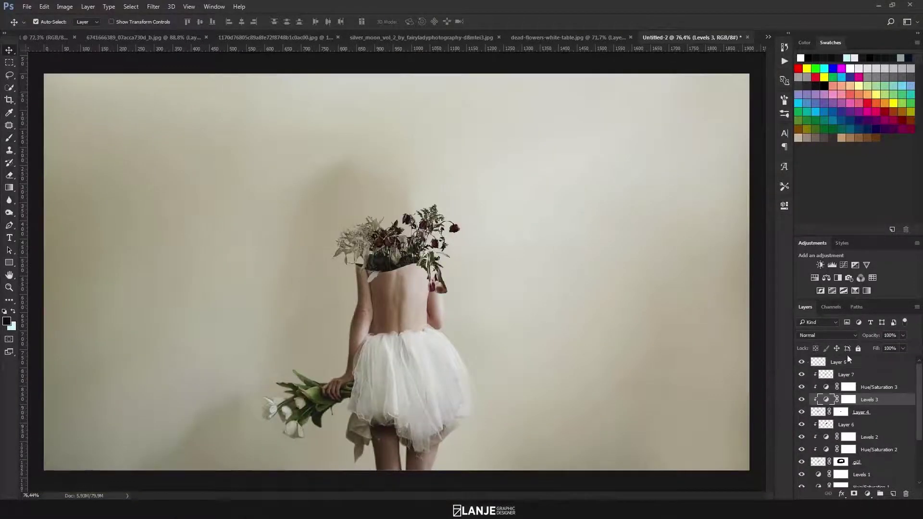
{"action": "key", "text": "b"}
{"action": "scroll", "coordinate": [426, 270], "scroll_direction": "up", "scroll_amount": 5}
{"action": "mouse_move", "coordinate": [423, 289]}
{"action": "left_mouse_down"}
{"action": "mouse_move", "coordinate": [390, 278]}
{"action": "mouse_move", "coordinate": [426, 314]}
{"action": "left_mouse_up"}
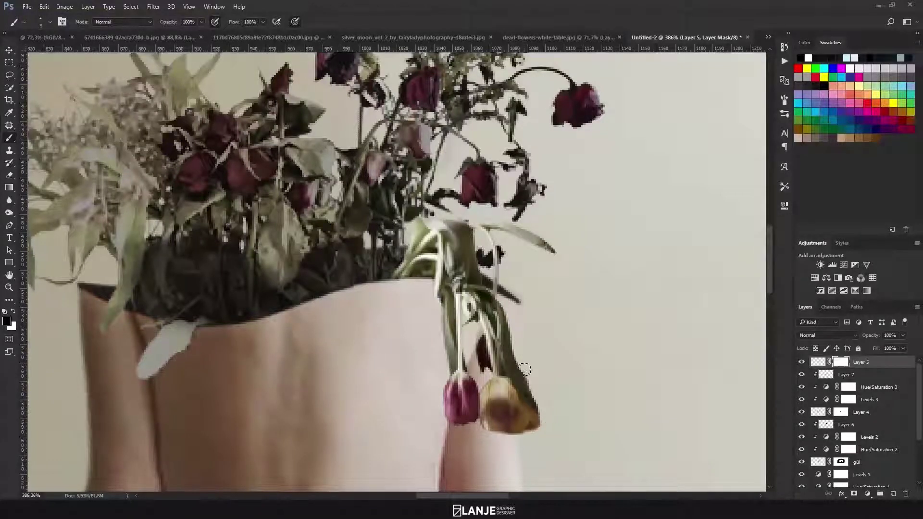
- Add a clipped Levels adjustment to the tulips with output black at 41
{"action": "left_click", "coordinate": [867, 493]}
{"action": "left_click", "coordinate": [827, 327]}
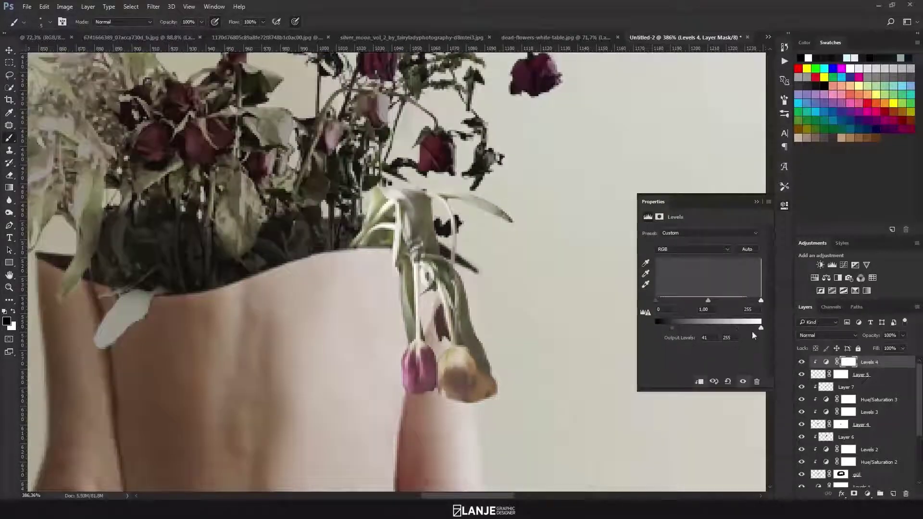
{"action": "left_click_drag", "start_coordinate": [761, 300], "coordinate": [734, 300]}
{"action": "left_click_drag", "start_coordinate": [761, 327], "coordinate": [740, 327]}
- Add Hue/Saturation at -30 saturation and a clipped Overlay Layer 8 above the tulips
{"action": "left_click", "coordinate": [826, 278]}
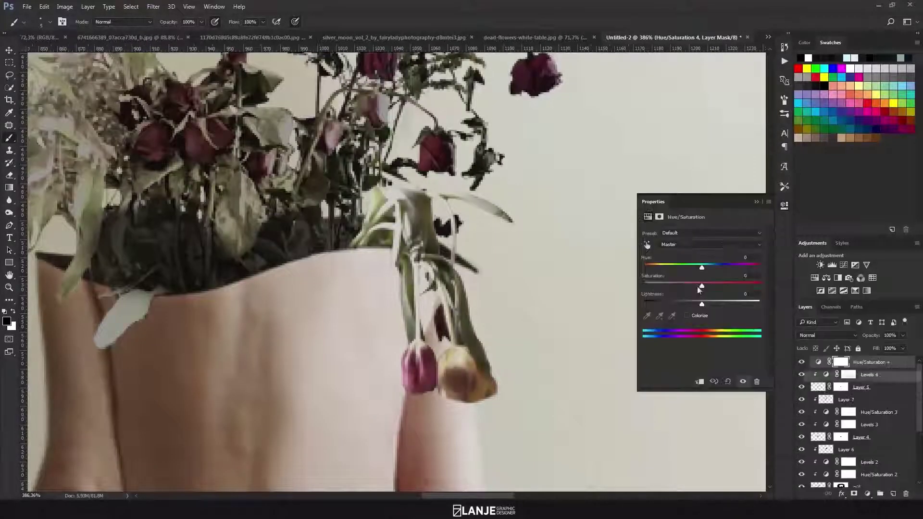
{"action": "left_click", "coordinate": [757, 202]}
{"action": "key", "text": "ctrl+shift+n"}
{"action": "left_click", "coordinate": [645, 158]}
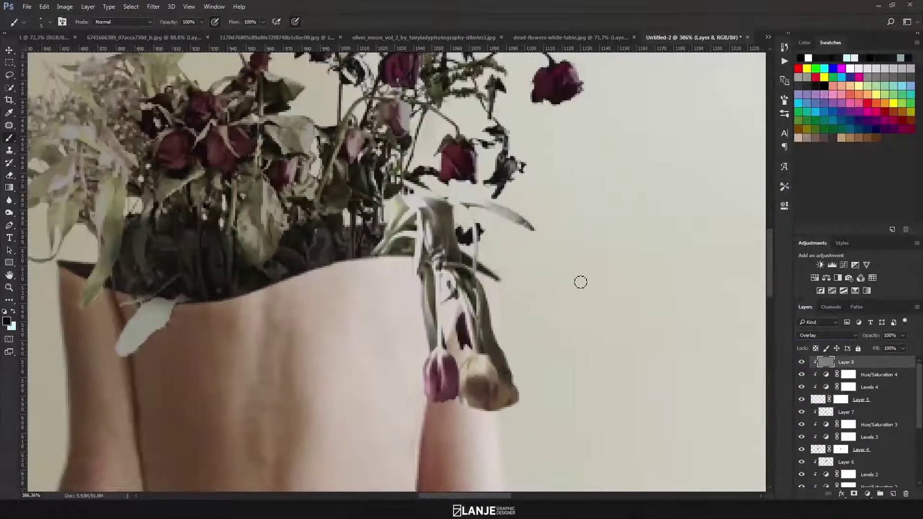
- Burn the tulip stems' midtones at 28% on Layer 8
{"action": "right_click", "coordinate": [9, 212]}
{"action": "left_click", "coordinate": [46, 221]}
{"action": "left_click_drag", "start_coordinate": [404, 206], "coordinate": [481, 384]}
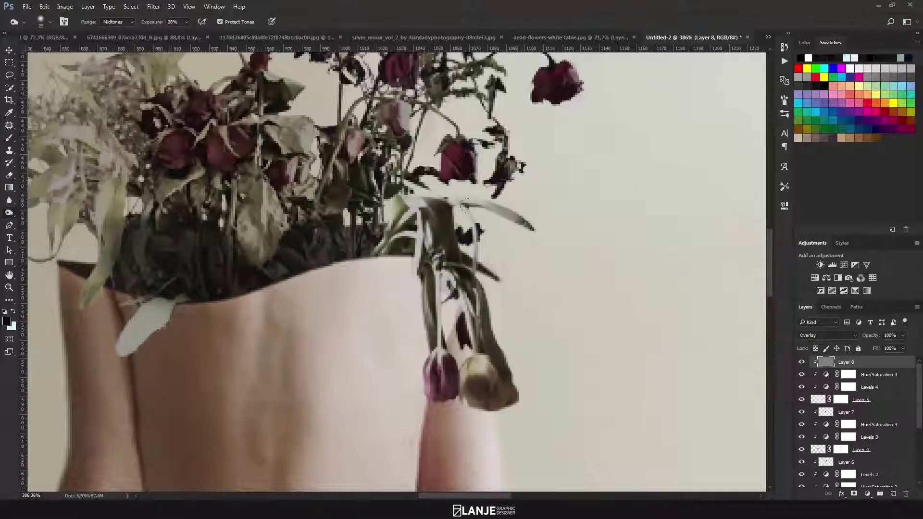
{"action": "key", "text": "v"}
{"action": "left_click", "coordinate": [153, 324]}
- Paint extra dark shading on a new clipped Layer 9 over the tulips
{"action": "key", "text": "alt+period"}
{"action": "key", "text": "ctrl+shift+alt+n"}
{"action": "left_click", "coordinate": [7, 322]}
{"action": "key", "text": "Return"}
{"action": "key", "text": "b"}
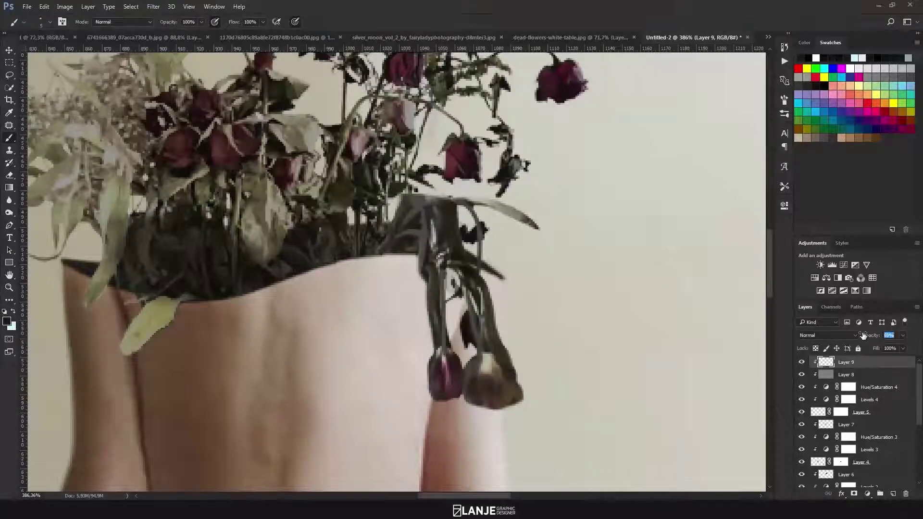
{"action": "left_click", "coordinate": [846, 375]}
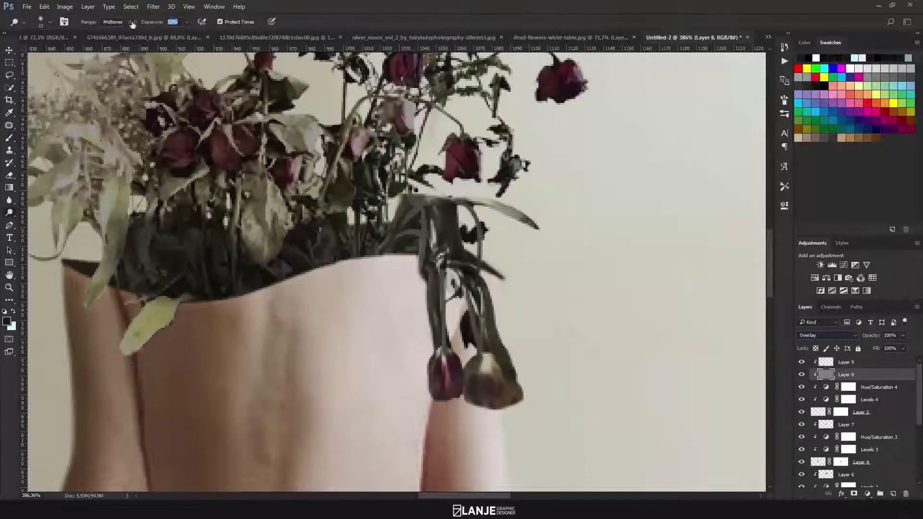
{"action": "key", "text": "v"}
{"action": "key", "text": "ctrl+0"}
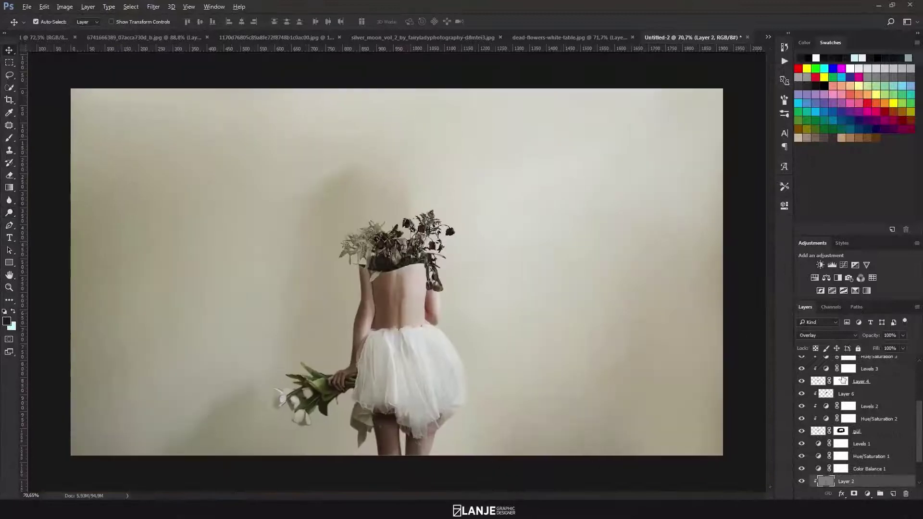
- Duplicate the tulip layers, flip them horizontally at 79%, and place them on the other shoulder
{"action": "left_click", "coordinate": [856, 412], "text": "shift"}
{"action": "key", "text": "ctrl+j"}
{"action": "key", "text": "ctrl+t"}
{"action": "left_click_drag", "start_coordinate": [696, 469], "coordinate": [649, 405]}
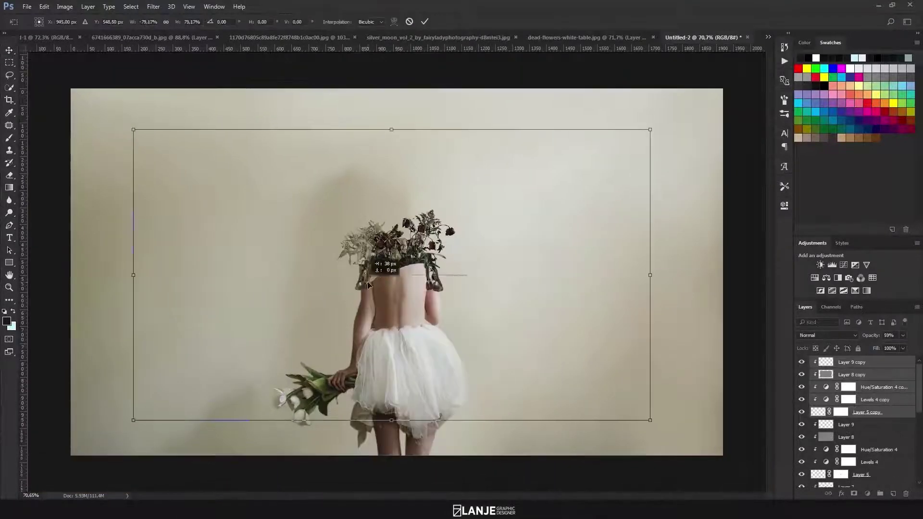
{"action": "scroll", "coordinate": [358, 319], "scroll_direction": "up", "scroll_amount": 5}
{"action": "left_click_drag", "start_coordinate": [359, 318], "coordinate": [380, 312]}
{"action": "key", "text": "Return"}
- Paint the Layer 5 copy mask to hide the copied tulips' stray stems
{"action": "key", "text": "b"}
{"action": "scroll", "coordinate": [423, 230], "scroll_direction": "up", "scroll_amount": 3}
{"action": "left_click", "coordinate": [823, 408]}
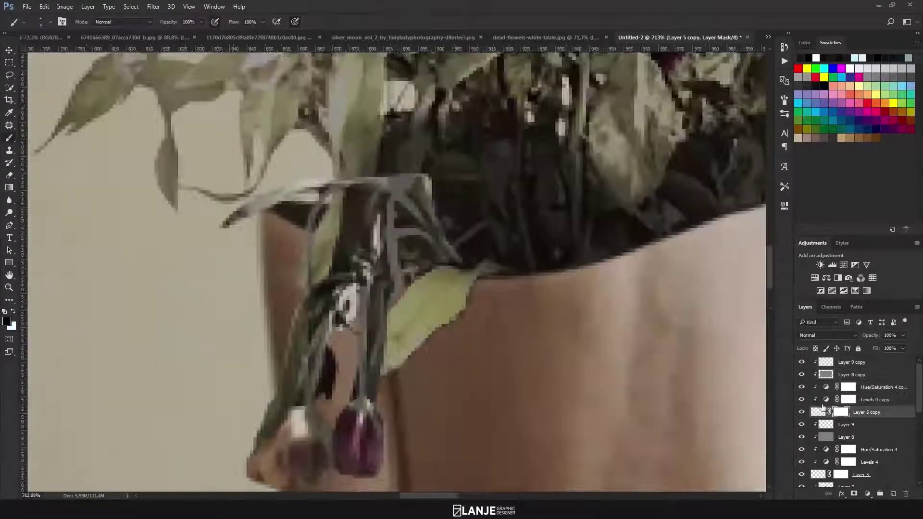
{"action": "left_click_drag", "start_coordinate": [437, 193], "coordinate": [401, 218]}
{"action": "left_click_drag", "start_coordinate": [326, 229], "coordinate": [341, 212]}
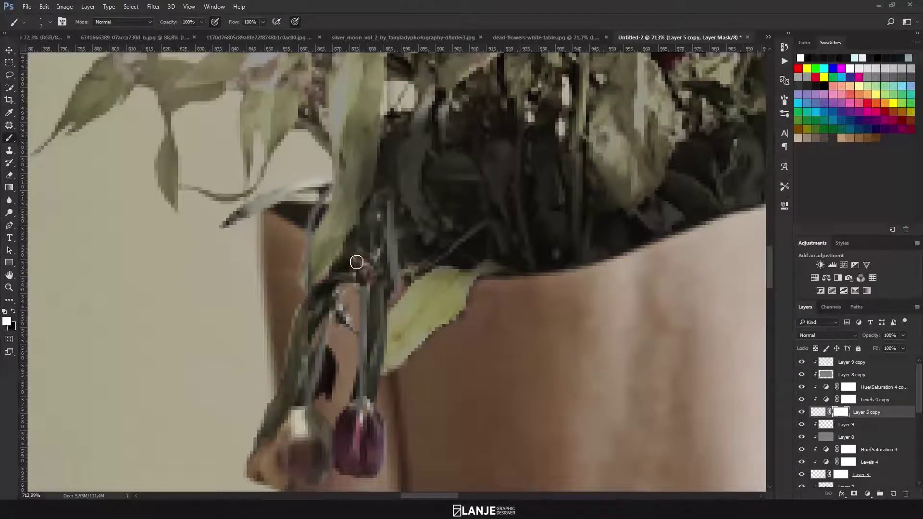
{"action": "key", "text": "ctrl+0"}
{"action": "key", "text": "x"}
{"action": "key", "text": "v"}
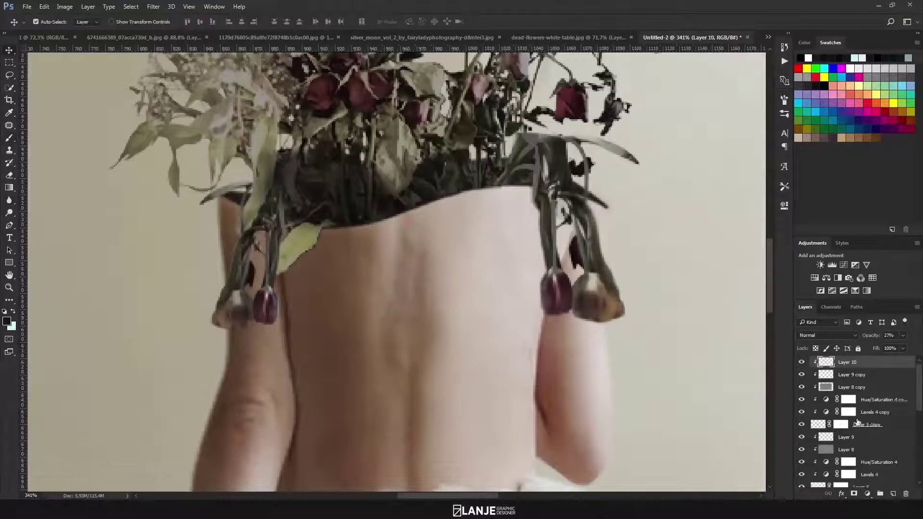
- Group the rose and leaf layers together with Ctrl+G
{"action": "key", "text": "ctrl+0"}
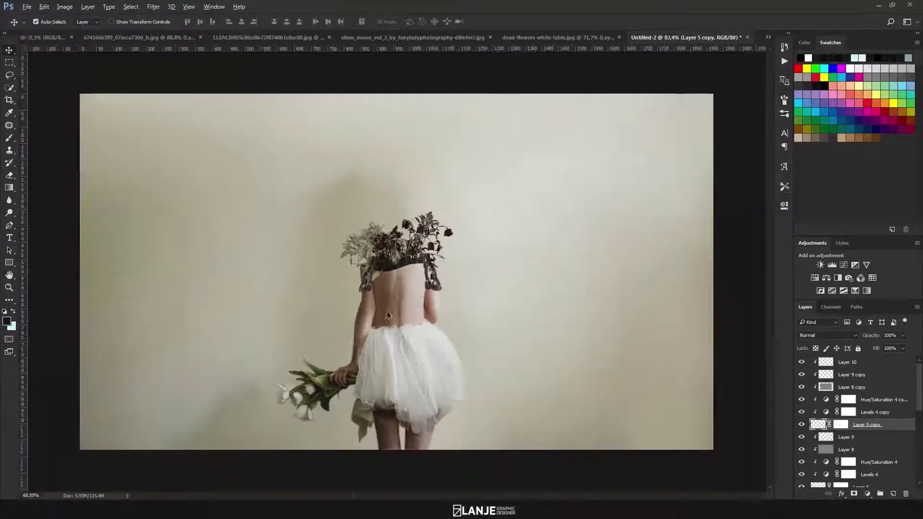
{"action": "scroll", "coordinate": [855, 443], "scroll_direction": "down", "scroll_amount": 5}
{"action": "left_click", "coordinate": [857, 399], "text": "shift"}
{"action": "left_click", "coordinate": [881, 494]}
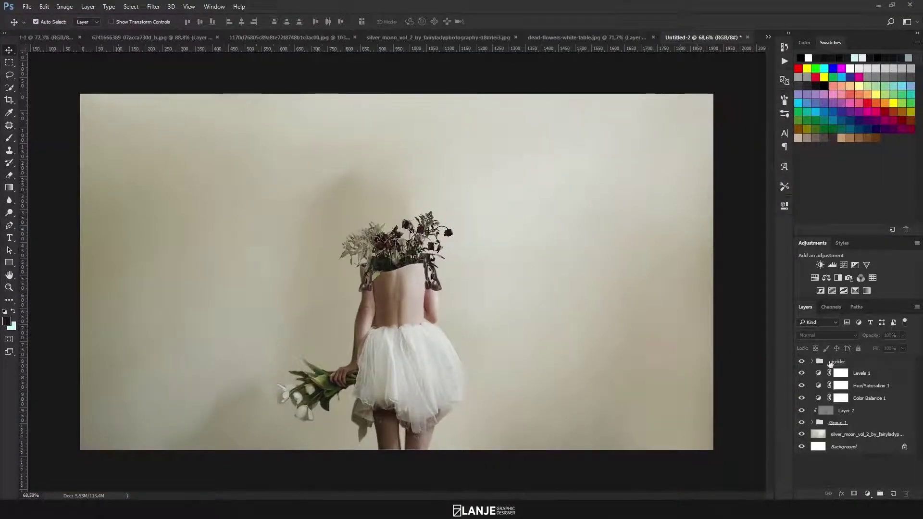
- Add clipped Layer 11 with dark shading brushed at the neck at 37% opacity
{"action": "key", "text": "ctrl+alt+shift+n"}
{"action": "scroll", "coordinate": [391, 293], "scroll_direction": "up", "scroll_amount": 3}
{"action": "key", "text": "b"}
{"action": "left_click_drag", "start_coordinate": [312, 240], "coordinate": [462, 211]}
{"action": "scroll", "coordinate": [416, 231], "scroll_direction": "up", "scroll_amount": 2}
{"action": "key", "text": "x"}
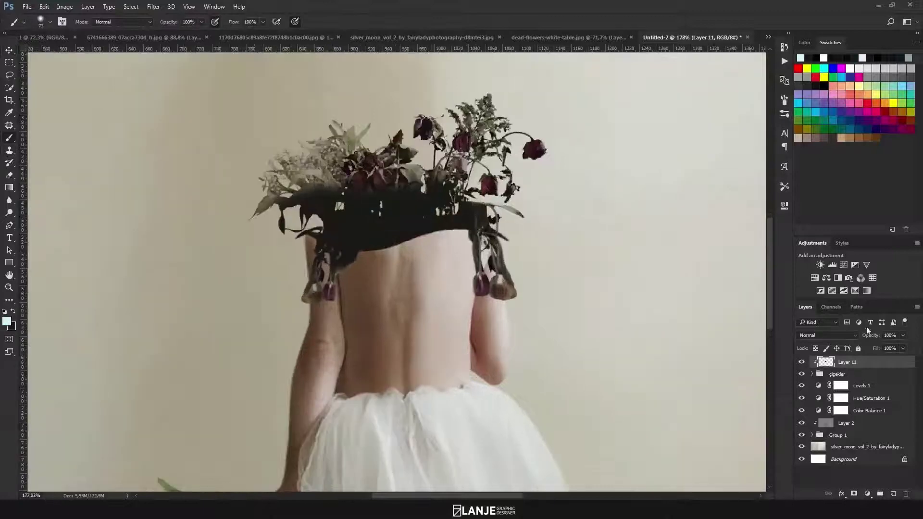
{"action": "left_click_drag", "start_coordinate": [870, 335], "coordinate": [856, 339]}
{"action": "key", "text": "ctrl+0"}
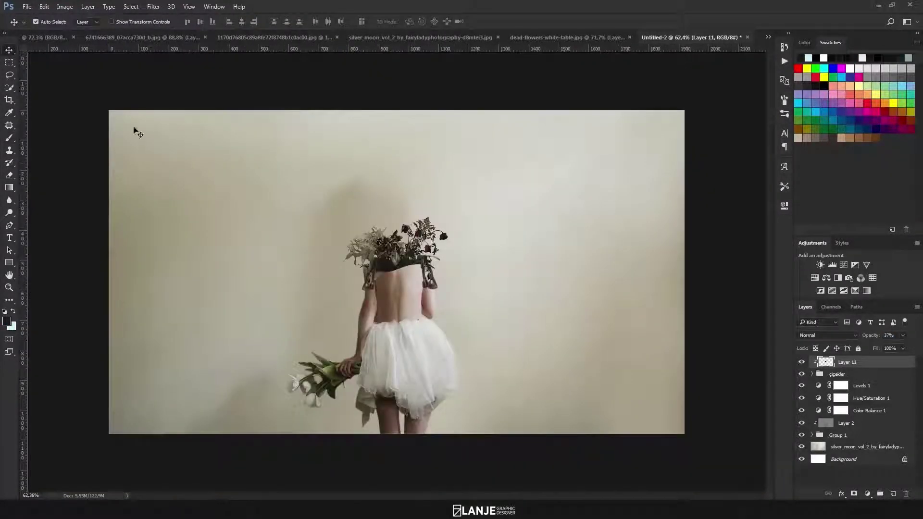
- Create Layer 12 above Layer 2 and brush a dark stroke along the neckline
{"action": "left_click", "coordinate": [846, 423]}
{"action": "key", "text": "ctrl+shift+alt+n"}
{"action": "scroll", "coordinate": [406, 287], "scroll_direction": "up", "scroll_amount": 5}
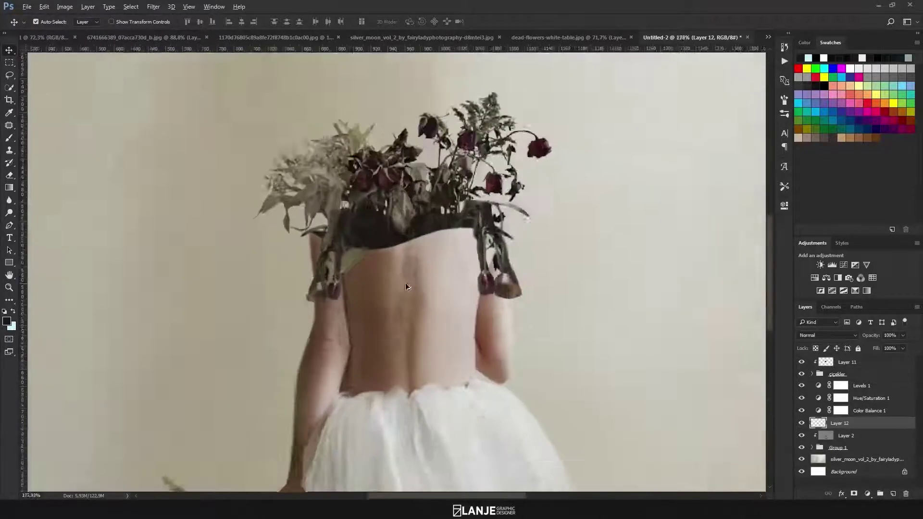
{"action": "key", "text": "b"}
{"action": "left_click", "coordinate": [7, 321]}
{"action": "key", "text": "Escape"}
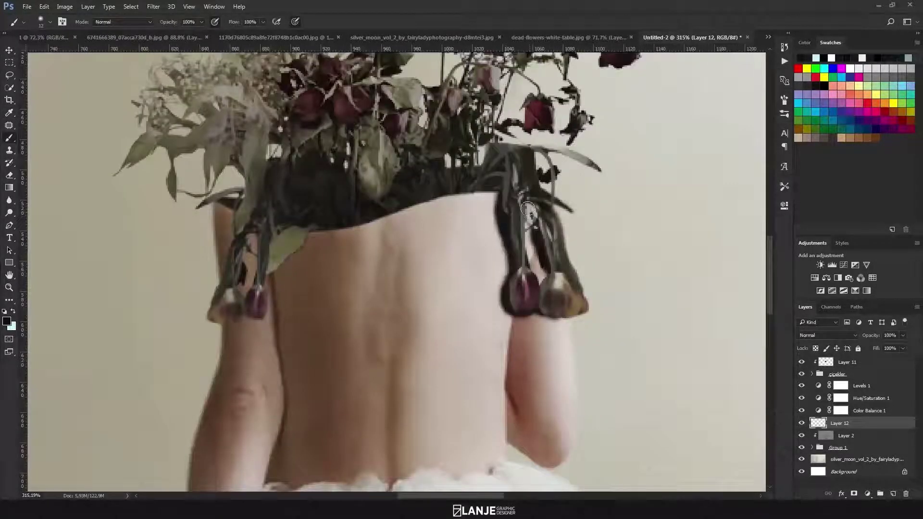
{"action": "left_click_drag", "start_coordinate": [263, 282], "coordinate": [317, 233]}
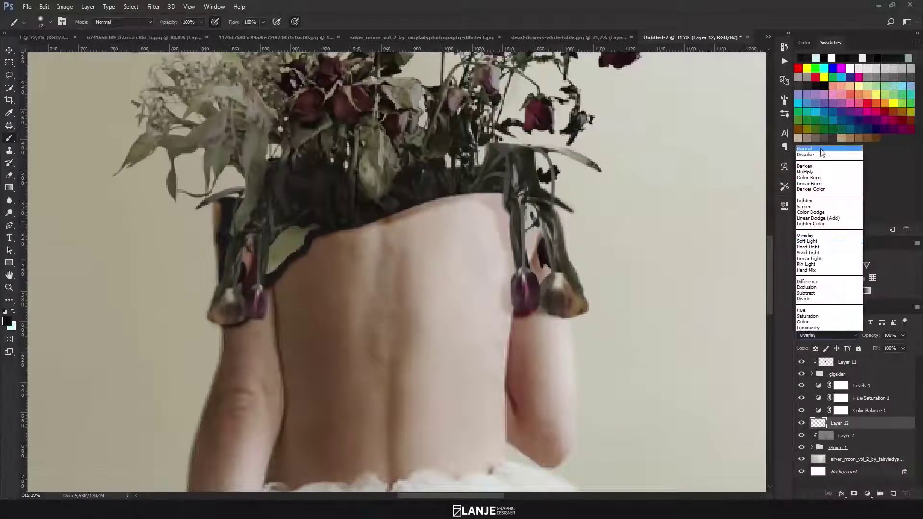
- Soften the neckline stroke with a Gaussian Blur
{"action": "left_click", "coordinate": [153, 6]}
{"action": "left_click", "coordinate": [118, 149]}
{"action": "key", "text": "Return"}
{"action": "key", "text": "v"}
{"action": "left_click", "coordinate": [402, 288]}
{"action": "key", "text": "ctrl+0"}
{"action": "left_click", "coordinate": [838, 365]}
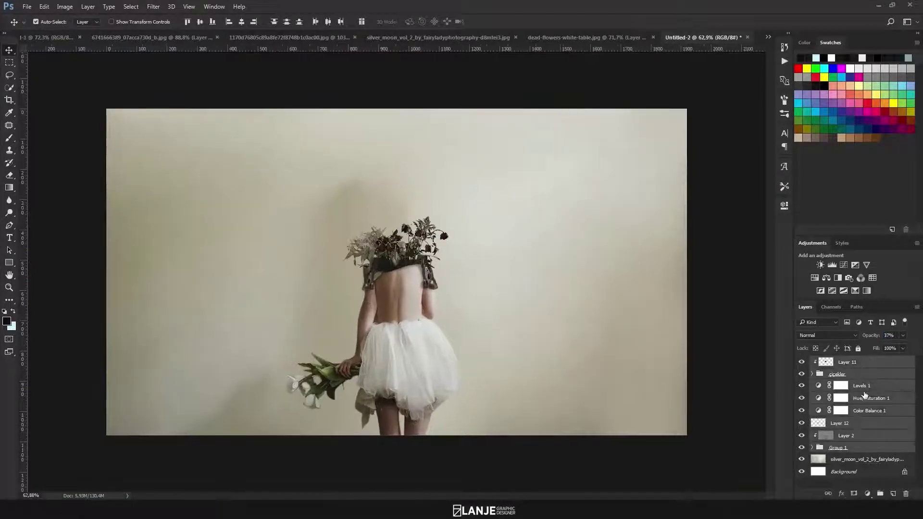
- Duplicate the figure layer, move the copy below the figure, and darken it into a silhouette
{"action": "left_click_drag", "start_coordinate": [415, 347], "coordinate": [455, 313]}
{"action": "left_click_drag", "start_coordinate": [845, 362], "coordinate": [845, 465]}
{"action": "key", "text": "ctrl+t"}
{"action": "key", "text": "Return"}
{"action": "key", "text": "ctrl+u"}
{"action": "key", "text": "Escape"}
- Skew the silhouette across the wall and soften it with a Gaussian Blur
{"action": "key", "text": "ctrl+t"}
{"action": "left_click_drag", "start_coordinate": [223, 413], "coordinate": [226, 433]}
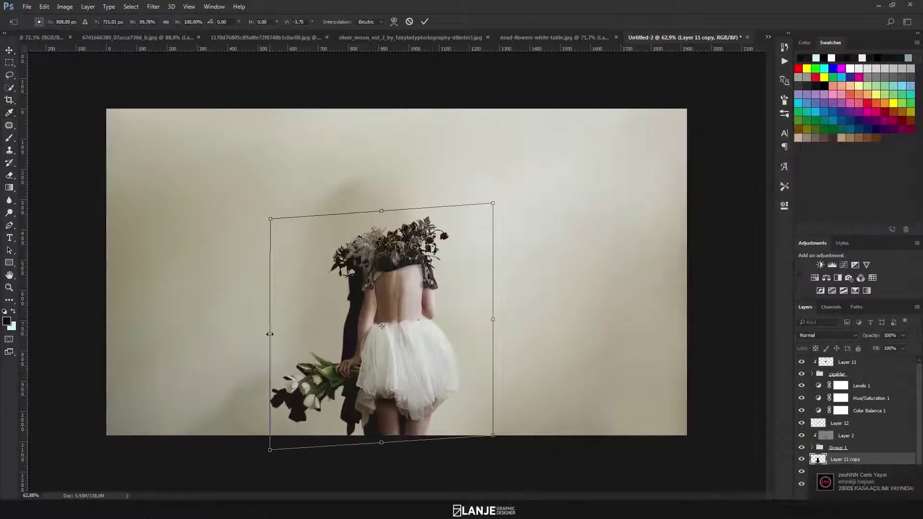
{"action": "key", "text": "Return"}
{"action": "left_click", "coordinate": [153, 6]}
{"action": "mouse_move", "coordinate": [601, 311]}
{"action": "left_mouse_down"}
{"action": "mouse_move", "coordinate": [611, 312]}
{"action": "mouse_move", "coordinate": [594, 311]}
{"action": "left_mouse_up"}
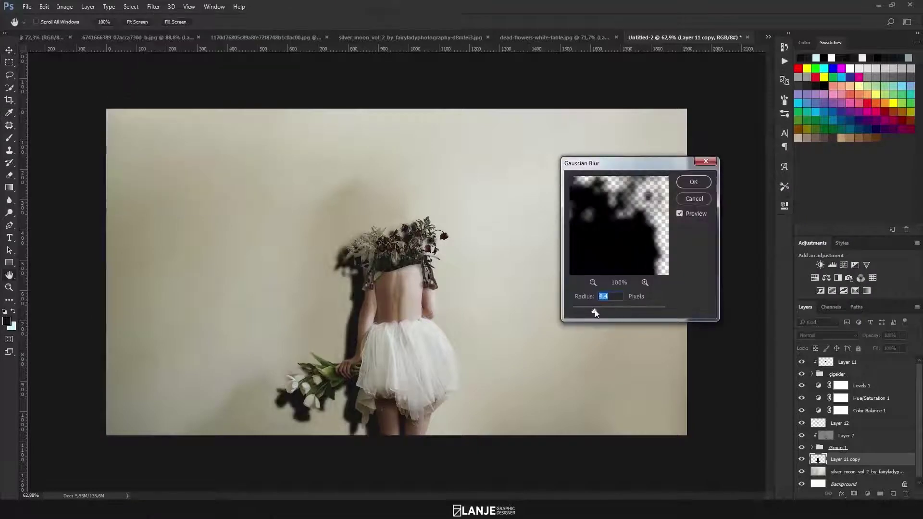
{"action": "key", "text": "Return"}
{"action": "key", "text": "v"}
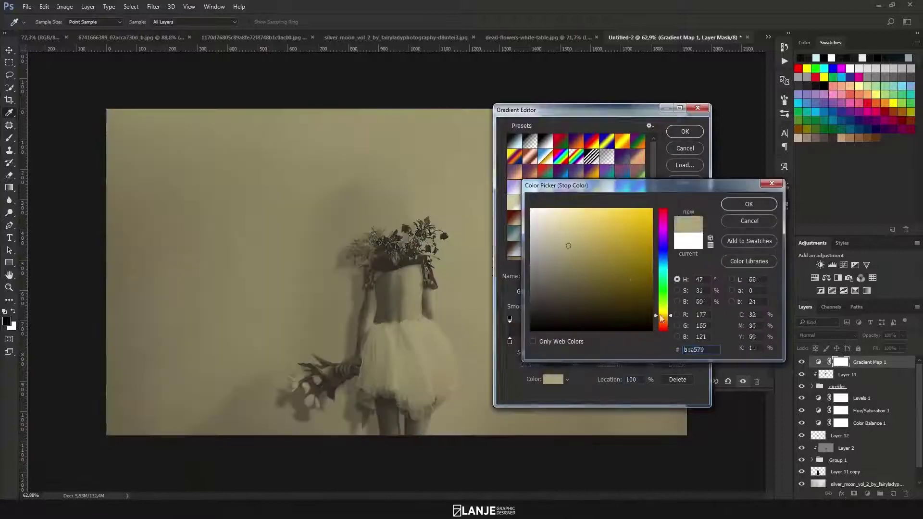
- Accept the Gradient Map's gradient and change its blend mode
{"action": "left_click", "coordinate": [749, 204]}
{"action": "left_click", "coordinate": [685, 132]}
{"action": "left_click", "coordinate": [827, 336]}
{"action": "left_click", "coordinate": [817, 189]}
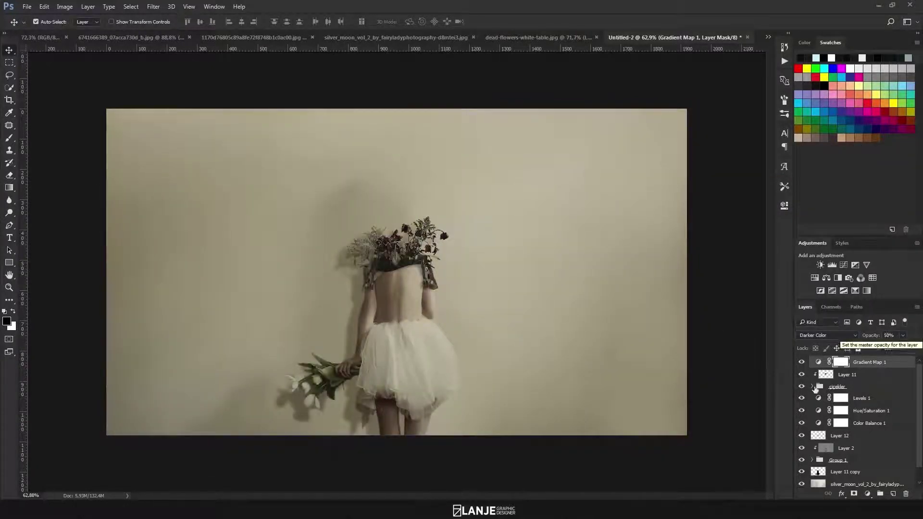
- Add a Levels adjustment with the black point lifted to 20, then a Sepia Photo Filter
{"action": "left_click", "coordinate": [833, 265]}
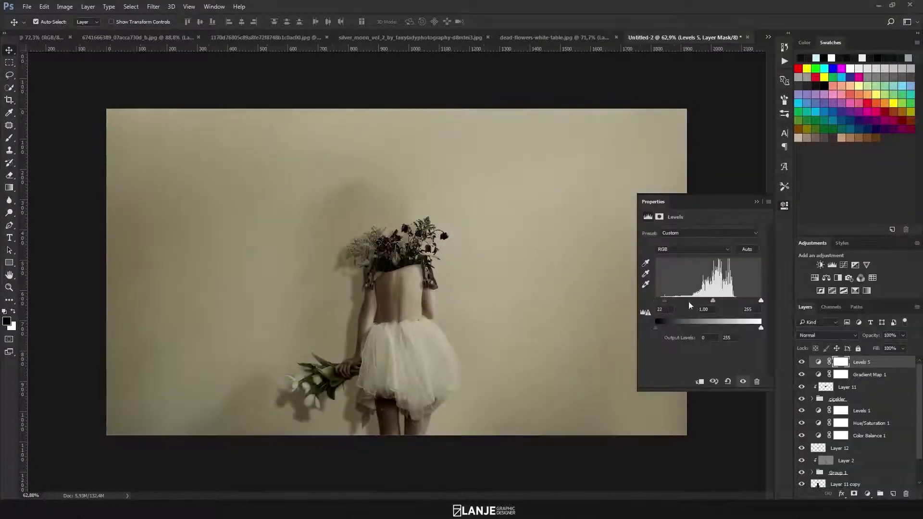
{"action": "left_click_drag", "start_coordinate": [689, 301], "coordinate": [663, 301]}
{"action": "left_click", "coordinate": [868, 494]}
{"action": "left_click", "coordinate": [827, 407]}
{"action": "left_click", "coordinate": [714, 233]}
{"action": "left_click", "coordinate": [679, 349]}
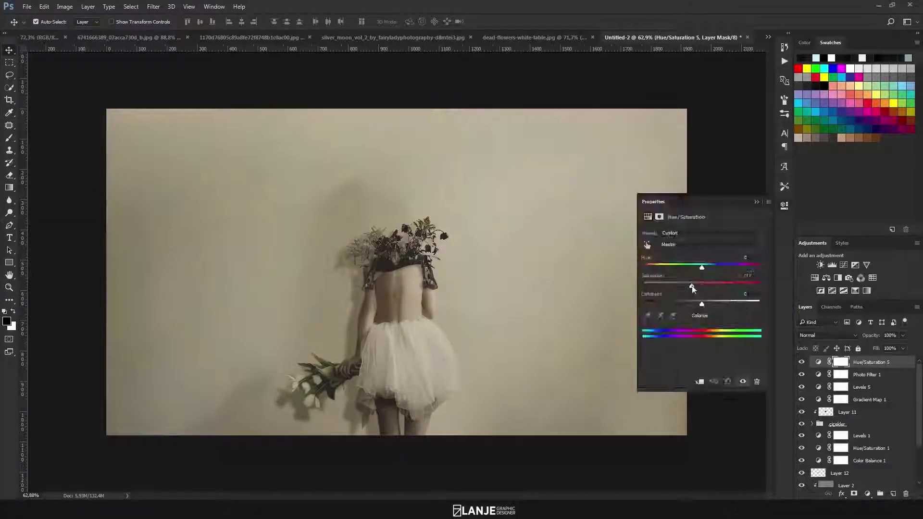